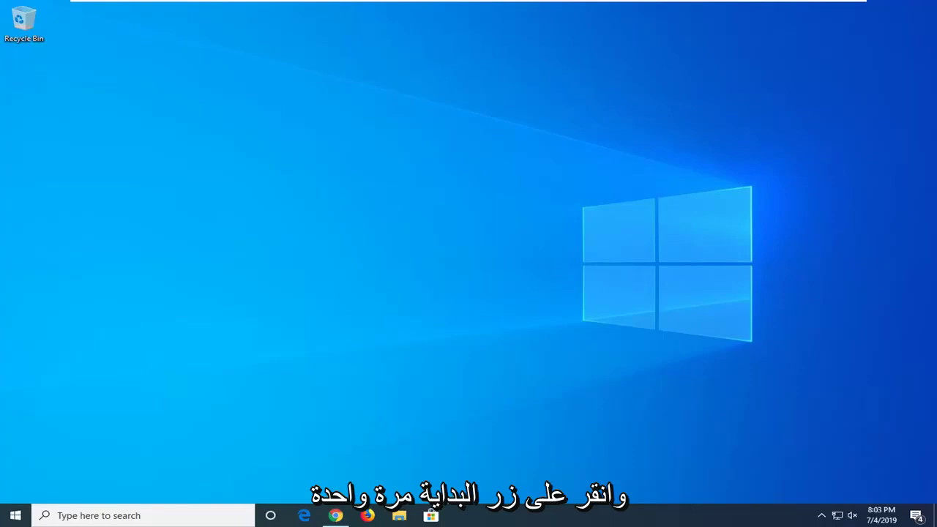
- Run Registry Editor as administrator, allow it to make changes, and collapse the registry tree to the selected Computer root
click(10, 520)
text(regedit)
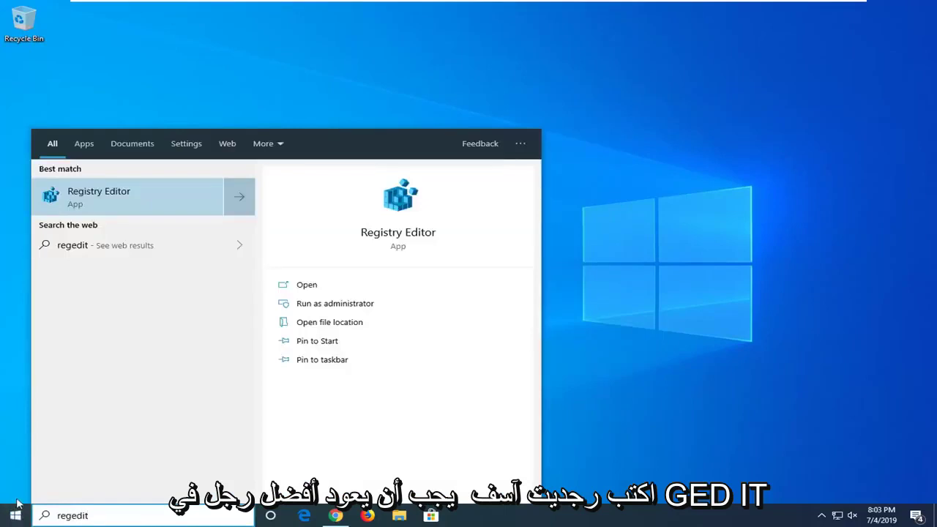
right_click(101, 194)
click(123, 199)
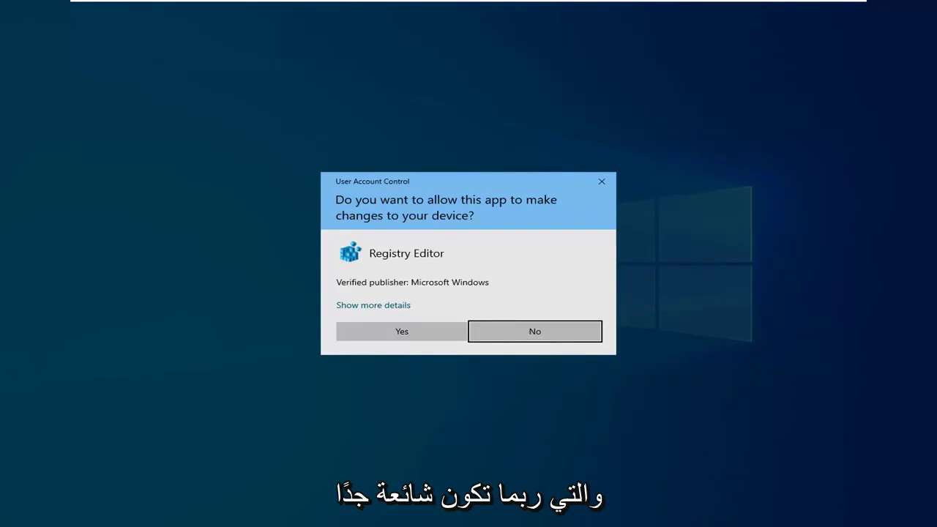
click(399, 333)
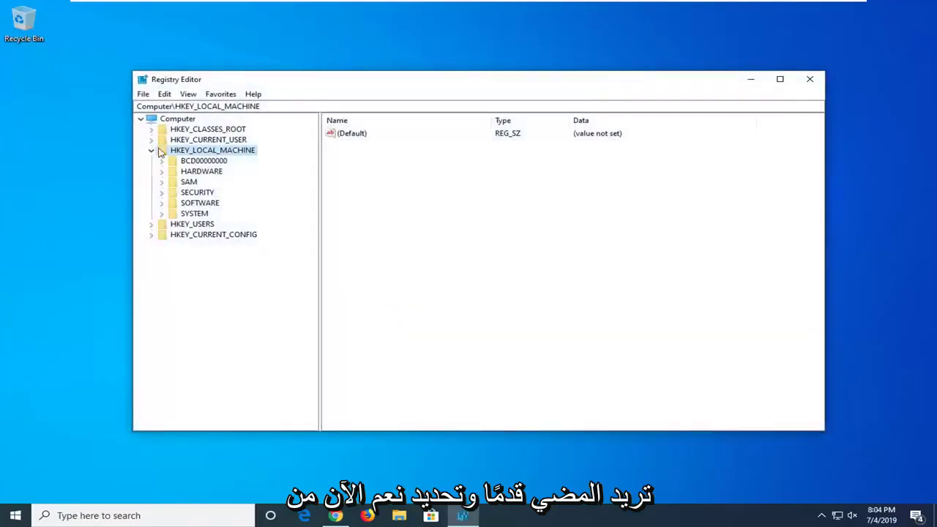
click(150, 150)
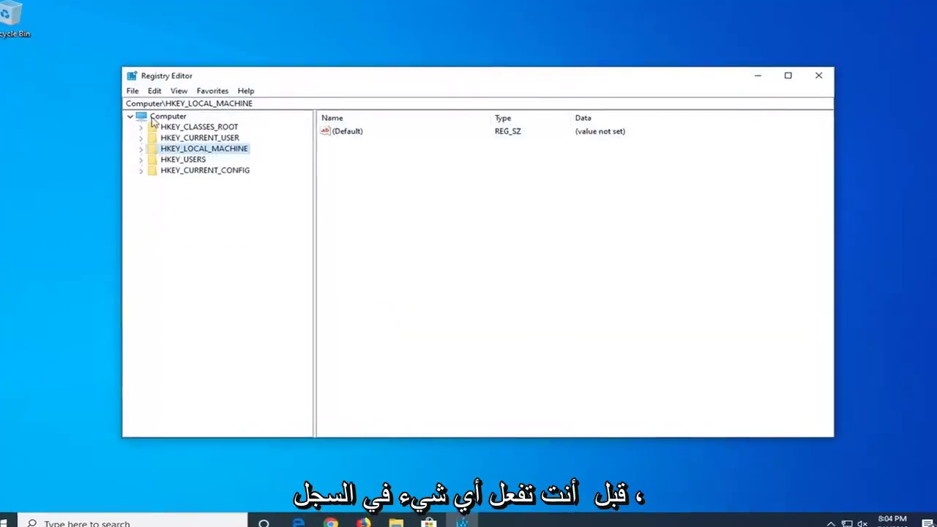
click(153, 119)
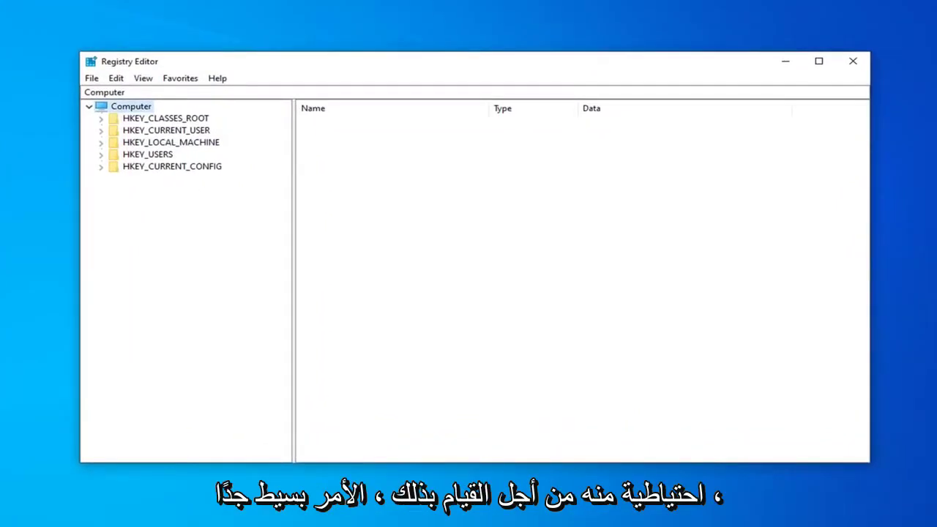
click(91, 79)
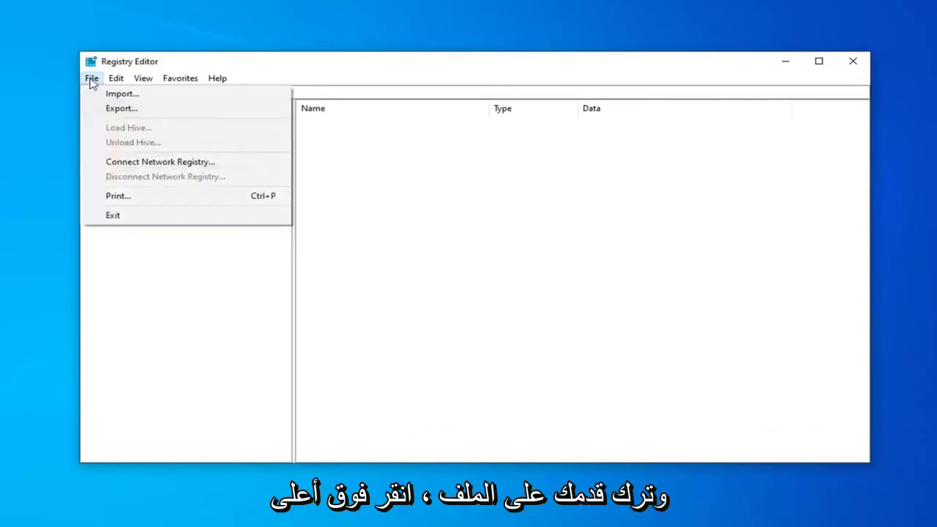
click(118, 108)
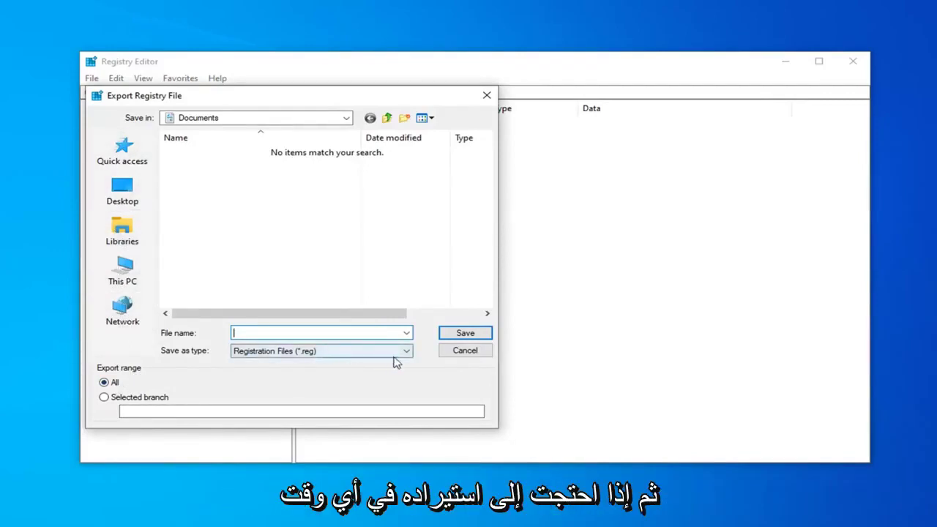
click(461, 352)
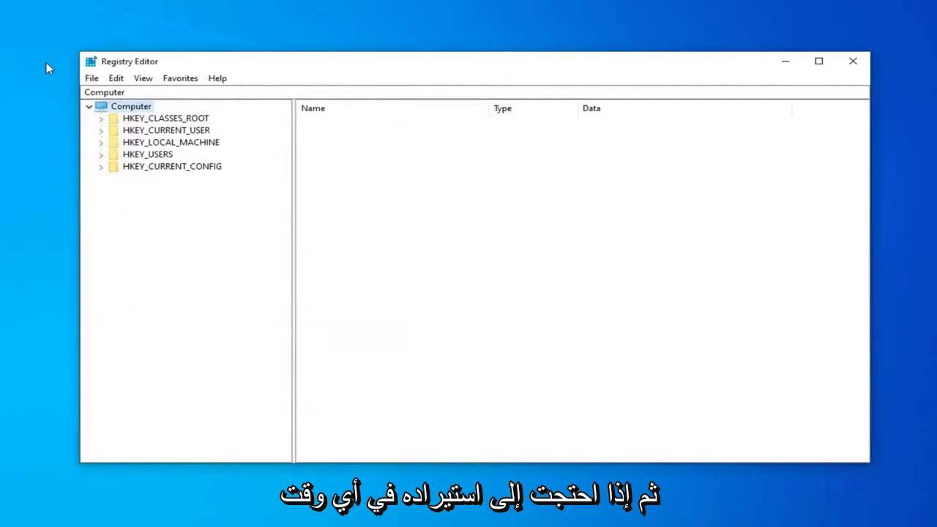
click(92, 78)
click(98, 92)
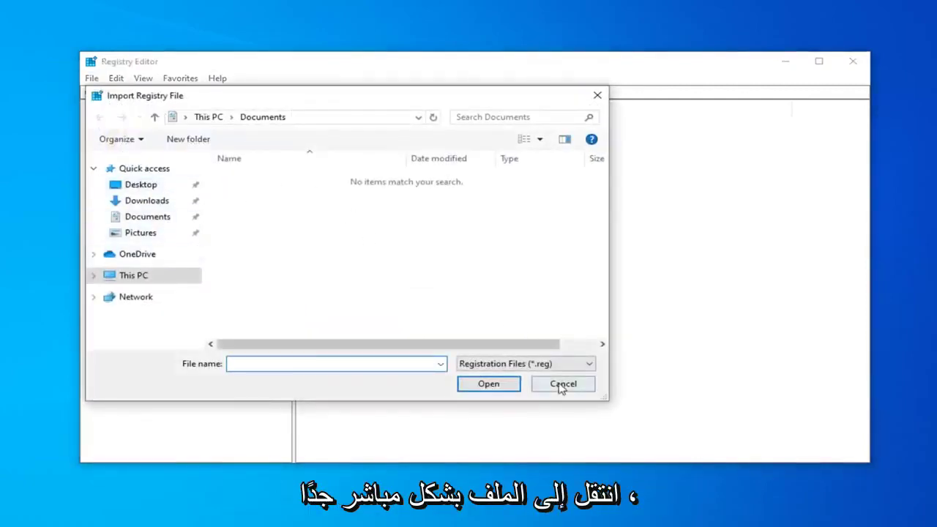
click(563, 385)
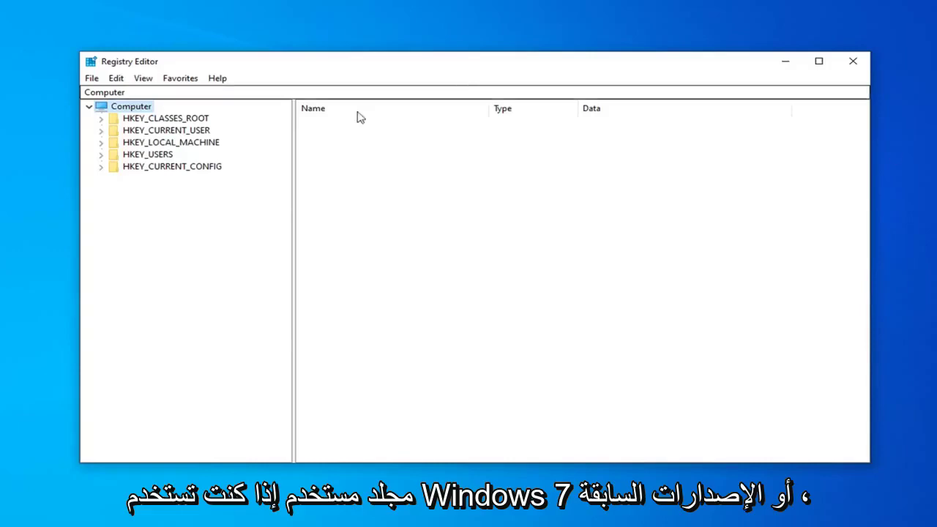
- Expand the registry tree down to HKEY_CURRENT_USER\SOFTWARE\Microsoft and select the Microsoft key
click(149, 130)
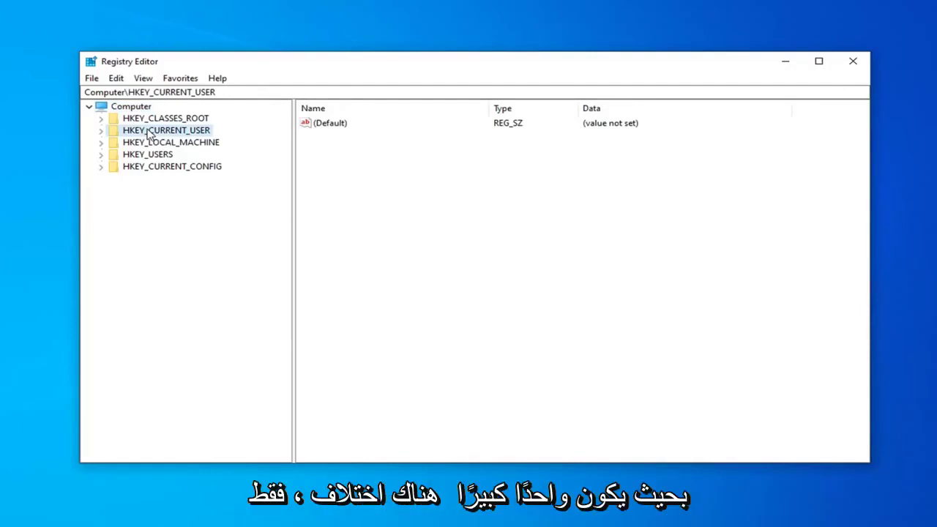
double_click(149, 131)
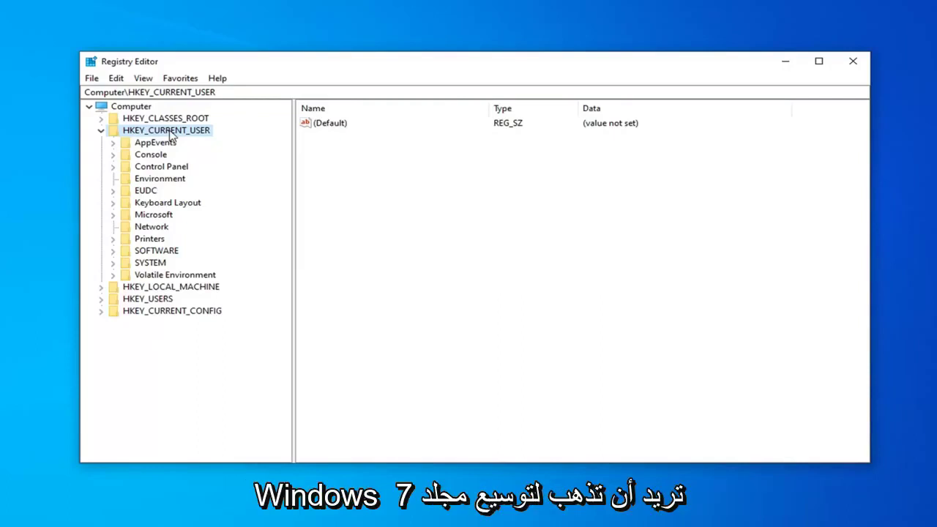
click(158, 252)
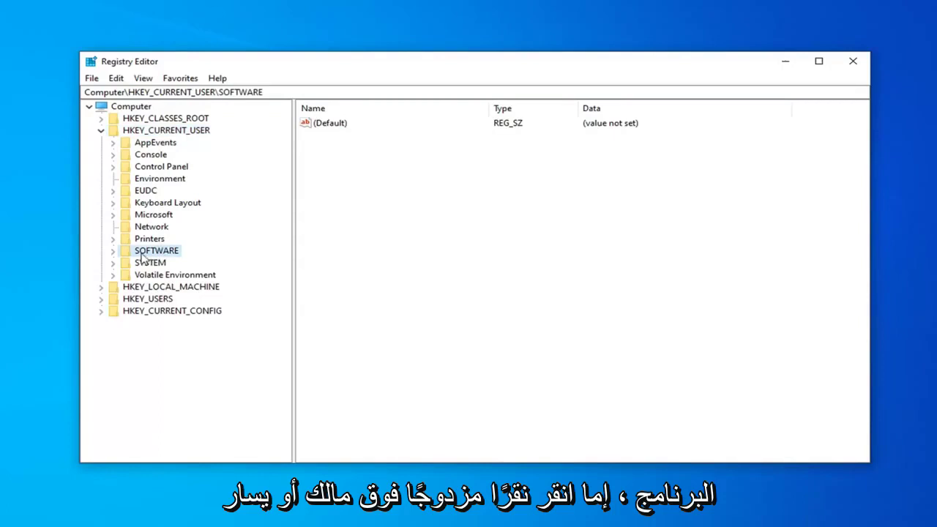
click(113, 251)
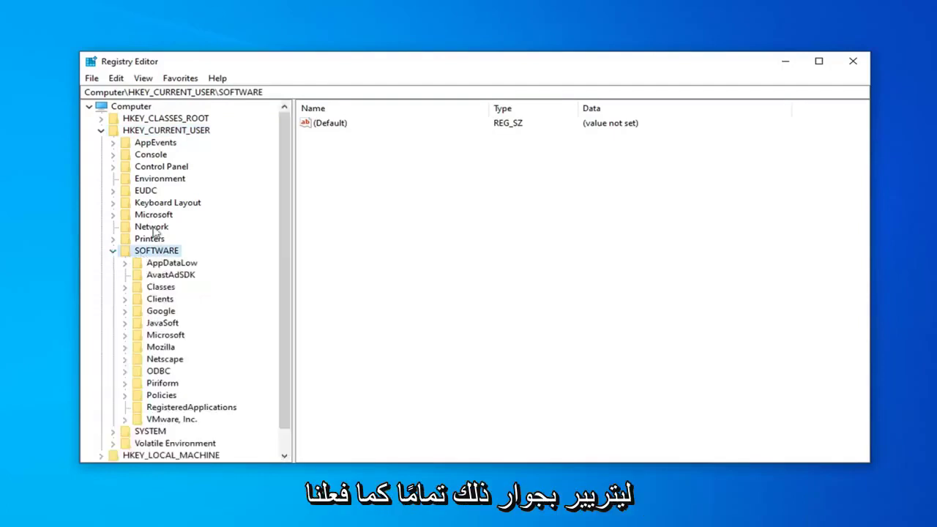
click(125, 334)
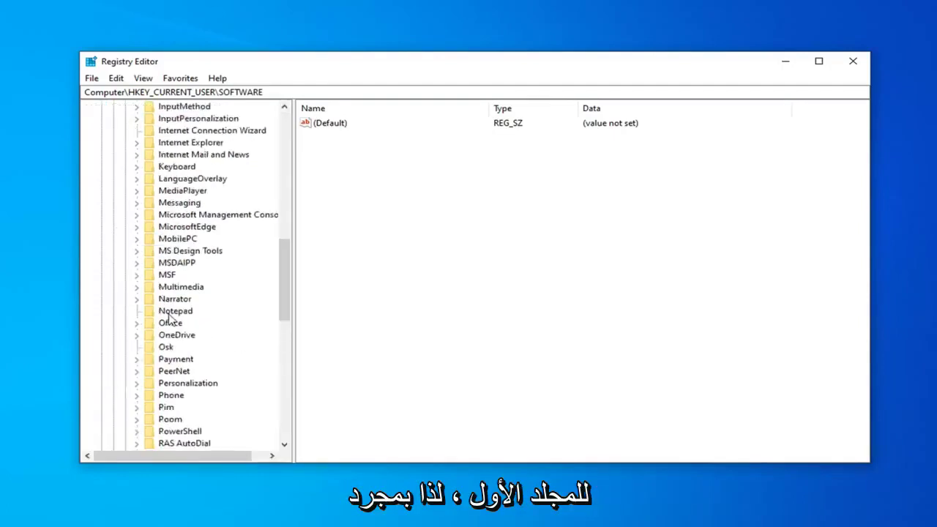
scroll(168, 320, up, 8)
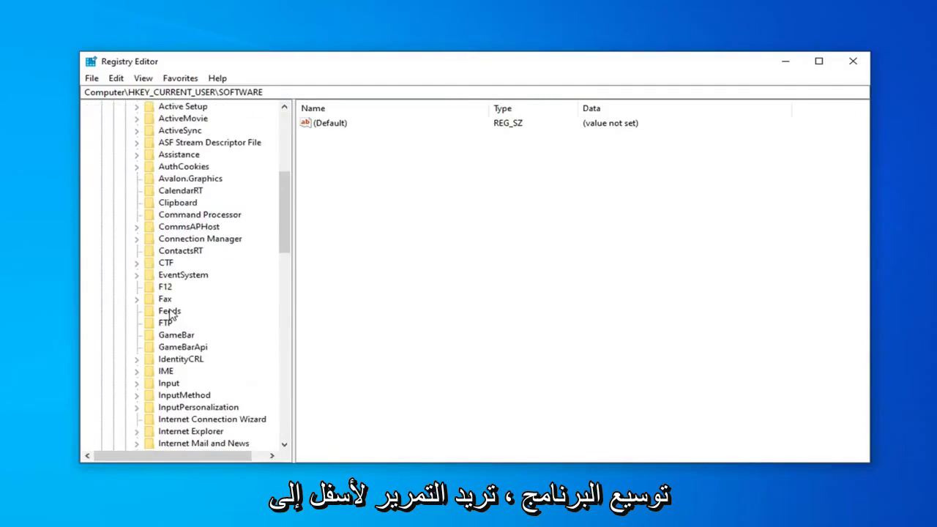
scroll(170, 314, down, 4)
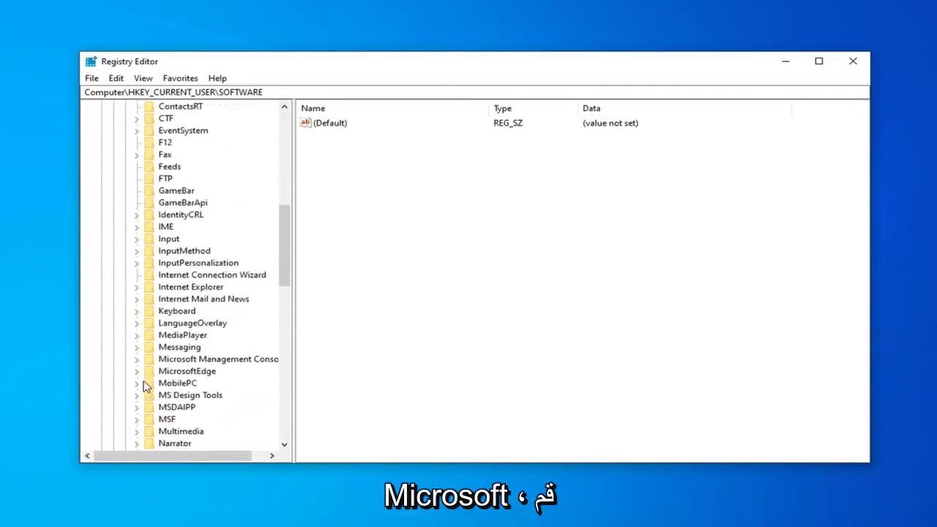
key(m)
scroll(167, 254, up, 3)
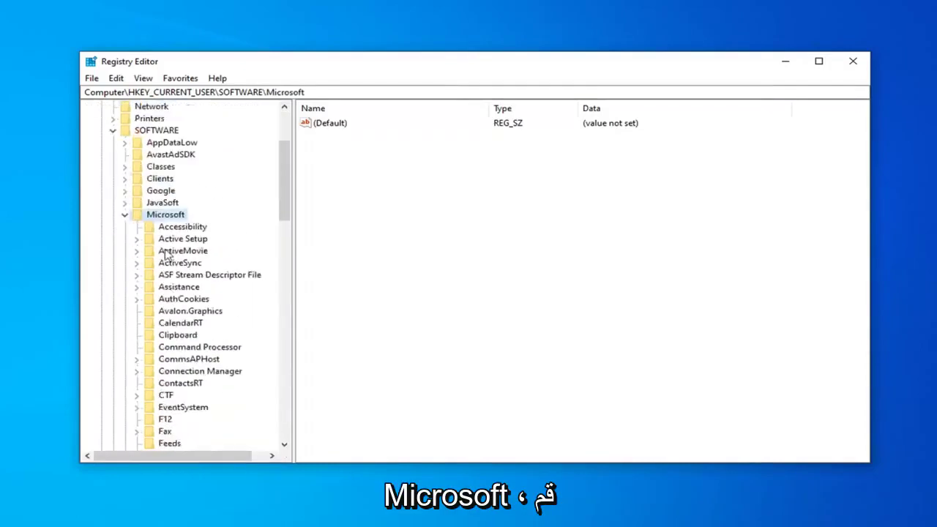
click(124, 214)
click(127, 311)
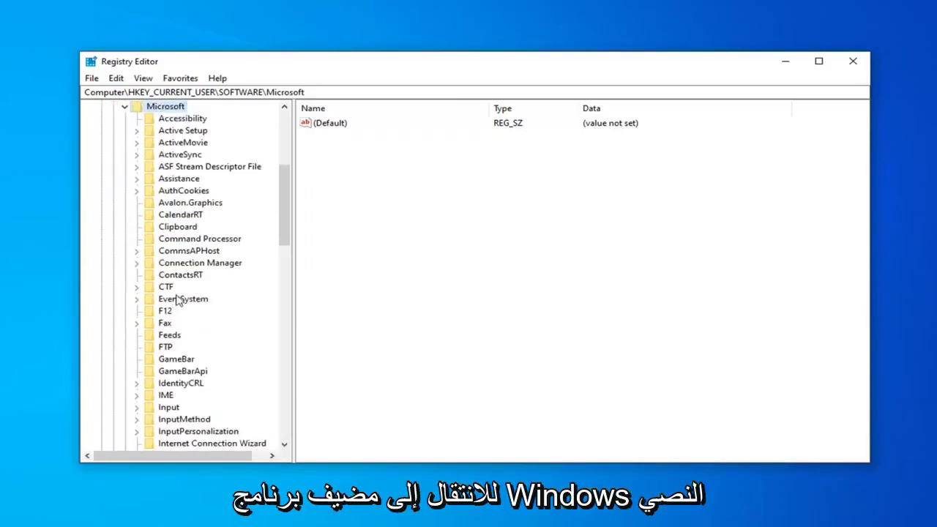
- Expand the Windows Script Host key under Microsoft and select its Settings subkey
scroll(180, 300, down, 17)
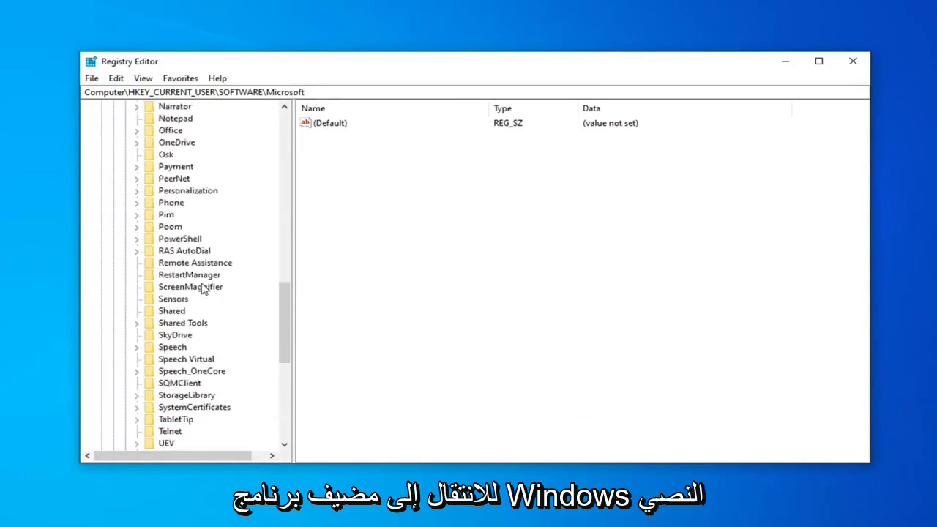
scroll(200, 293, down, 2)
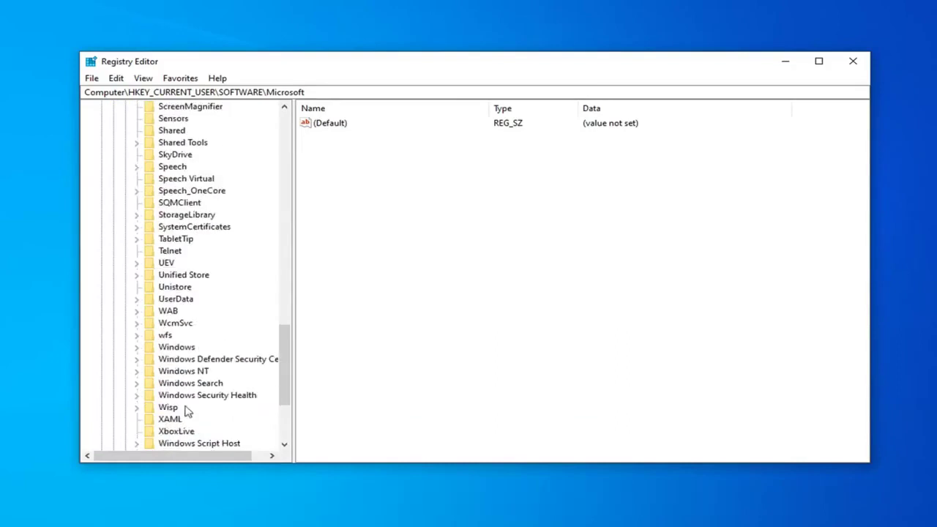
scroll(192, 399, down, 1)
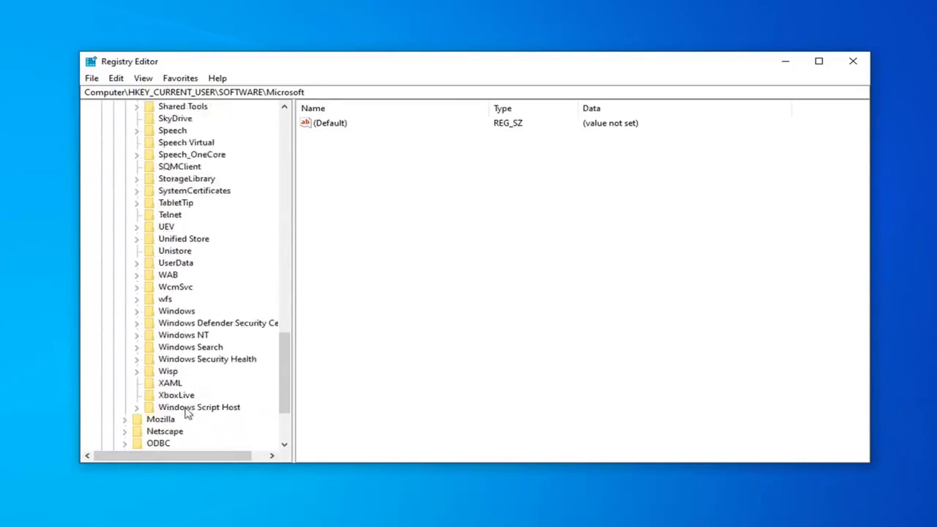
click(185, 408)
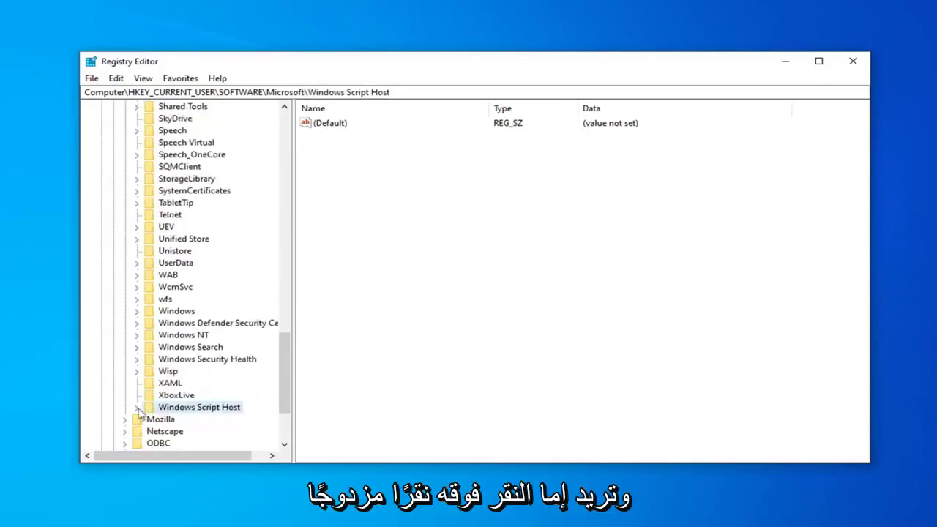
double_click(185, 410)
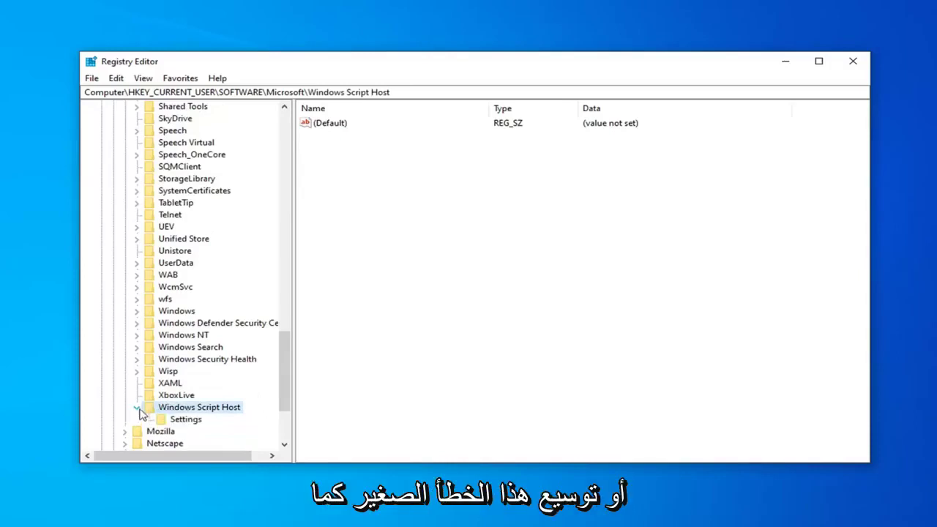
click(178, 420)
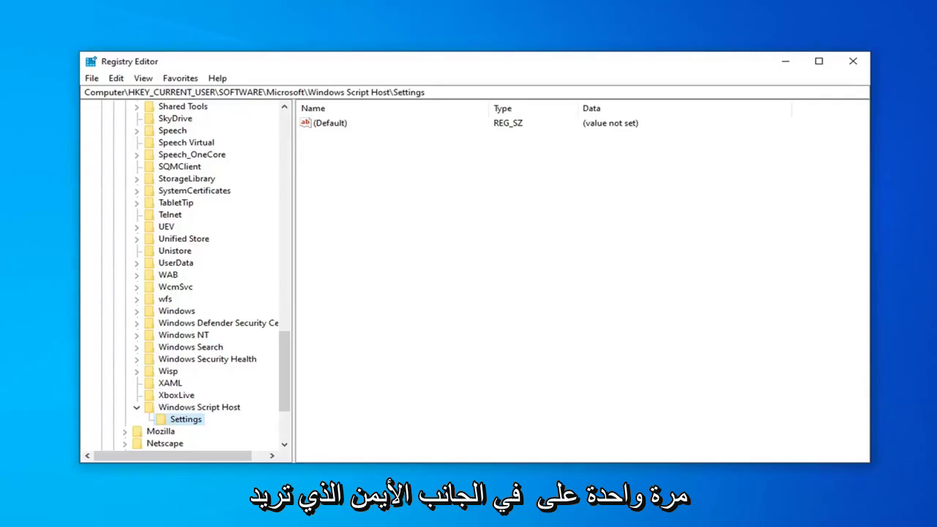
- Create a DWORD (32-bit) value named Enabled in the Windows Script Host Settings key
right_click(336, 166)
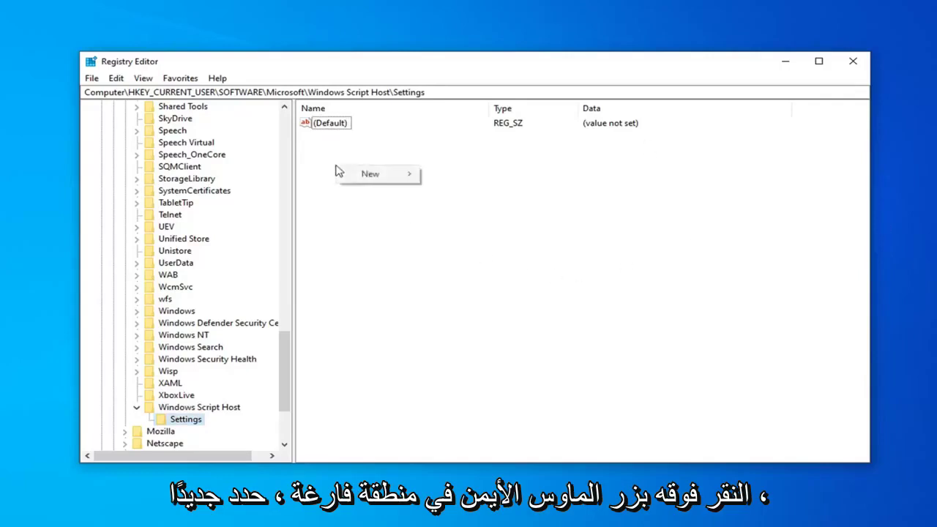
mouse_move(362, 178)
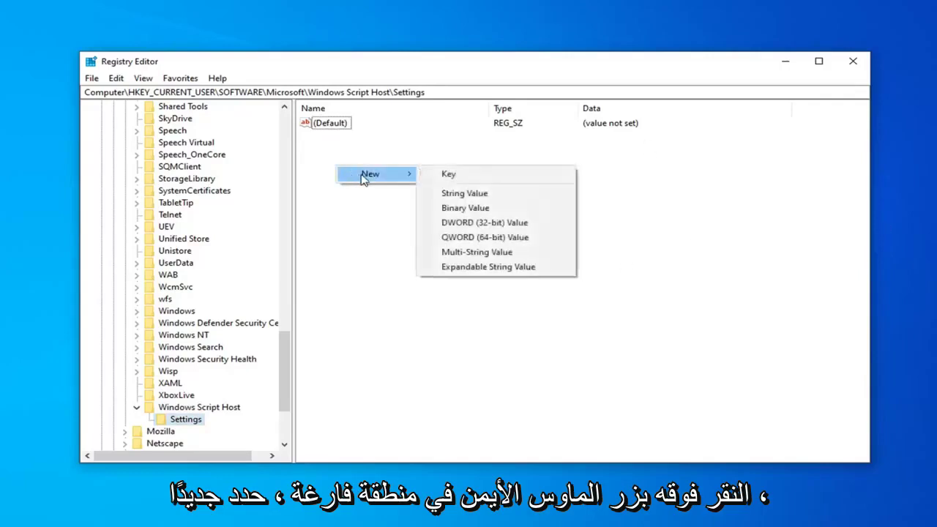
click(489, 224)
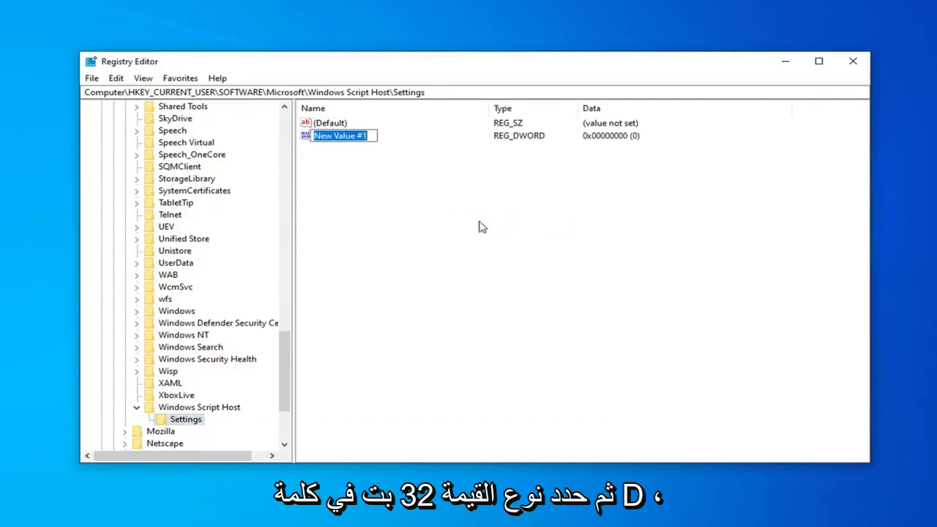
text(En)
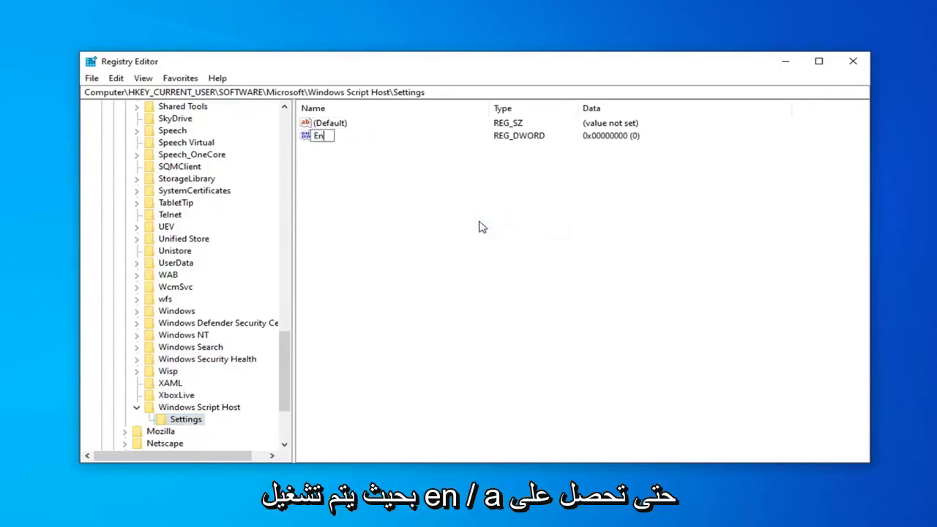
text(abled)
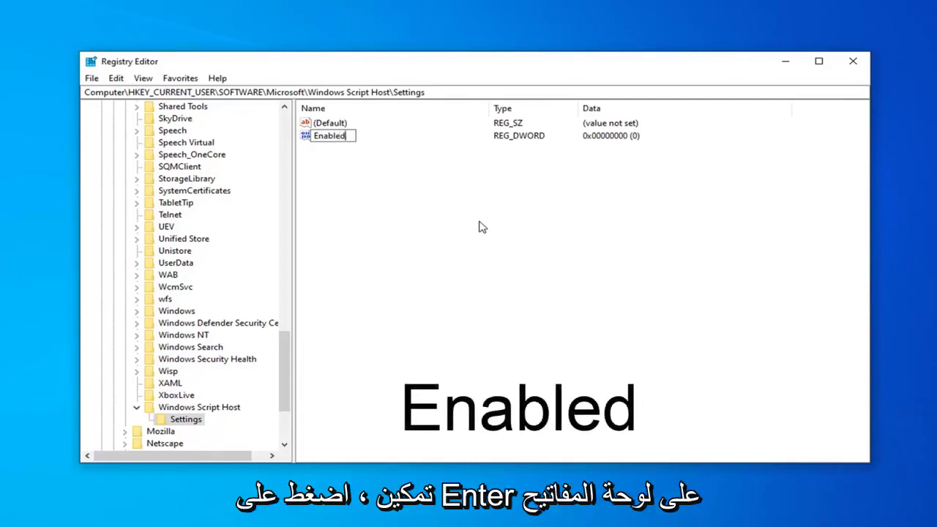
key(Return)
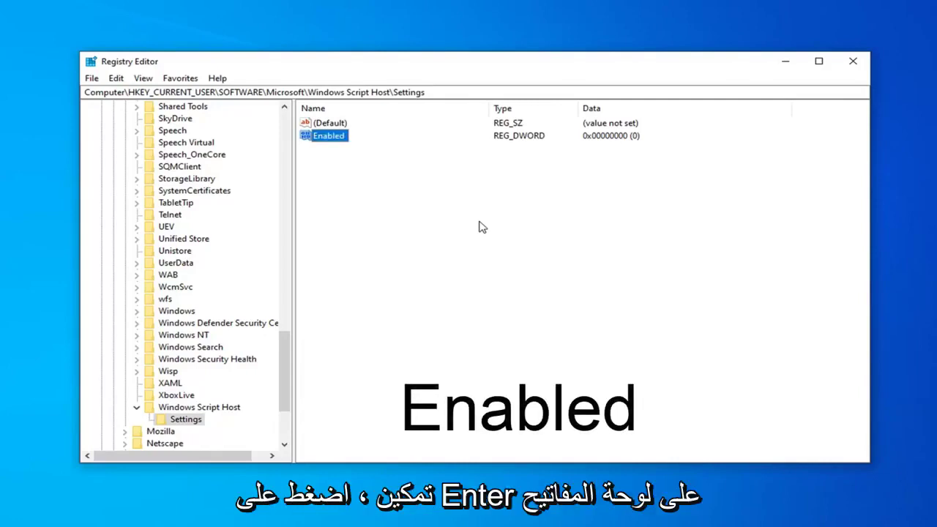
- Set the value data of the Enabled DWORD to 1
double_click(328, 137)
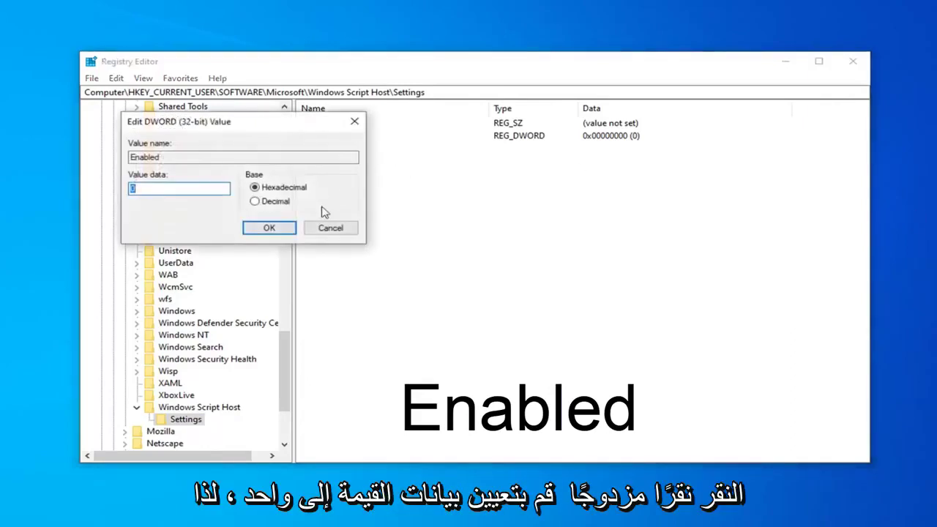
drag(259, 132, 435, 153)
click(350, 210)
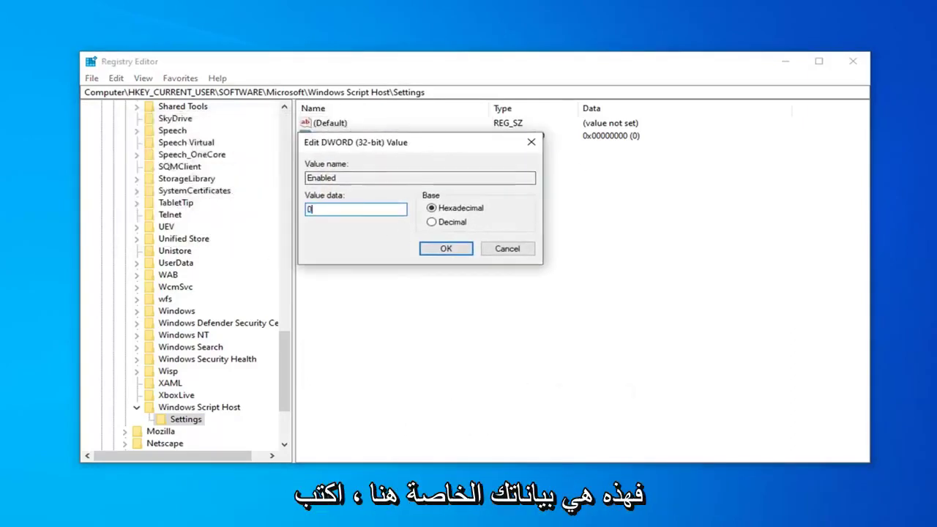
key(BackSpace)
text(1)
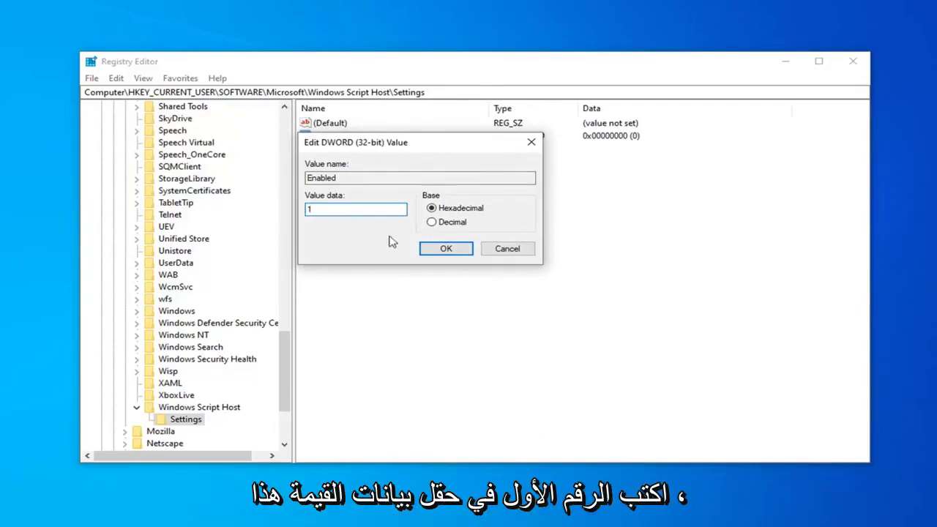
click(450, 251)
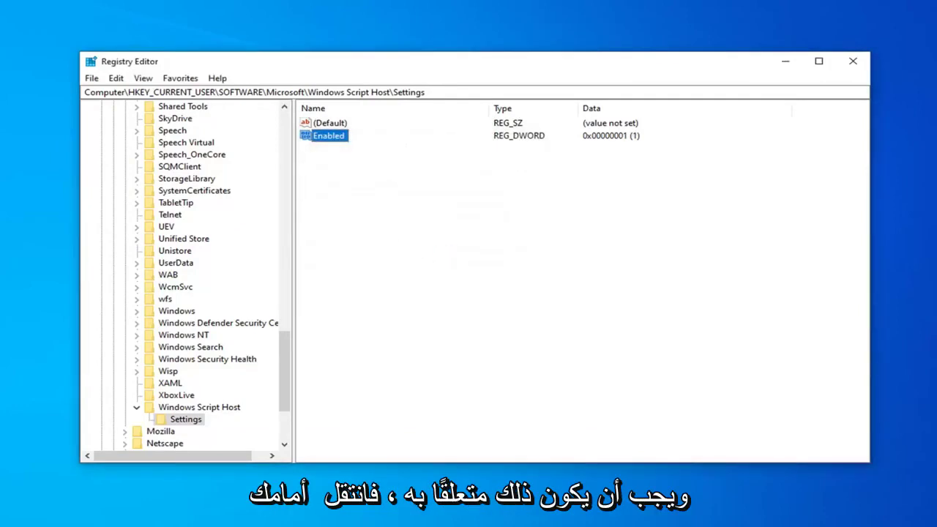
- Collapse the registry tree back to the Computer root and close Registry Editor
click(137, 408)
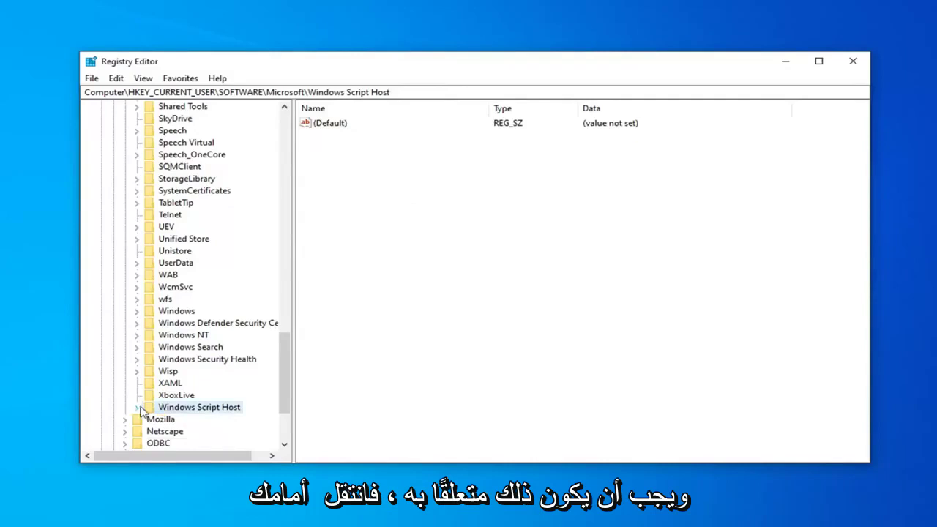
scroll(132, 351, up, 20)
click(125, 335)
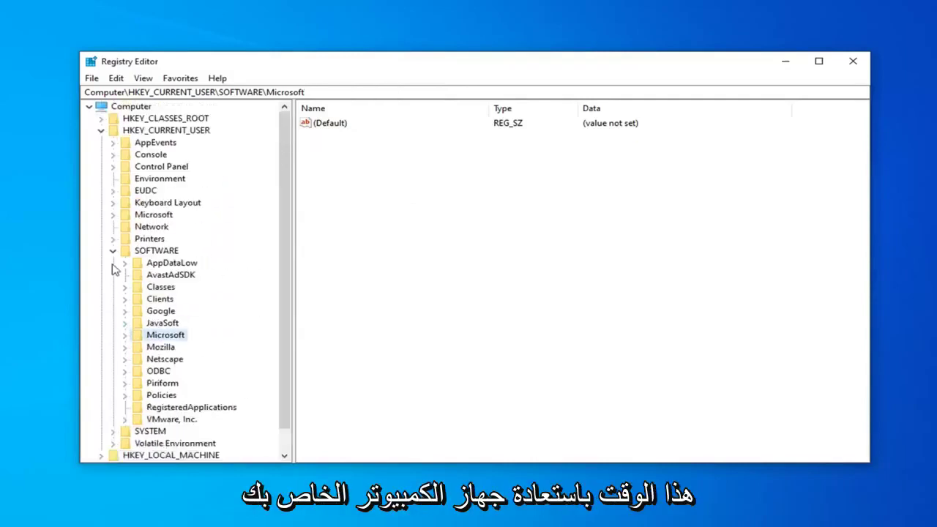
click(113, 251)
click(100, 130)
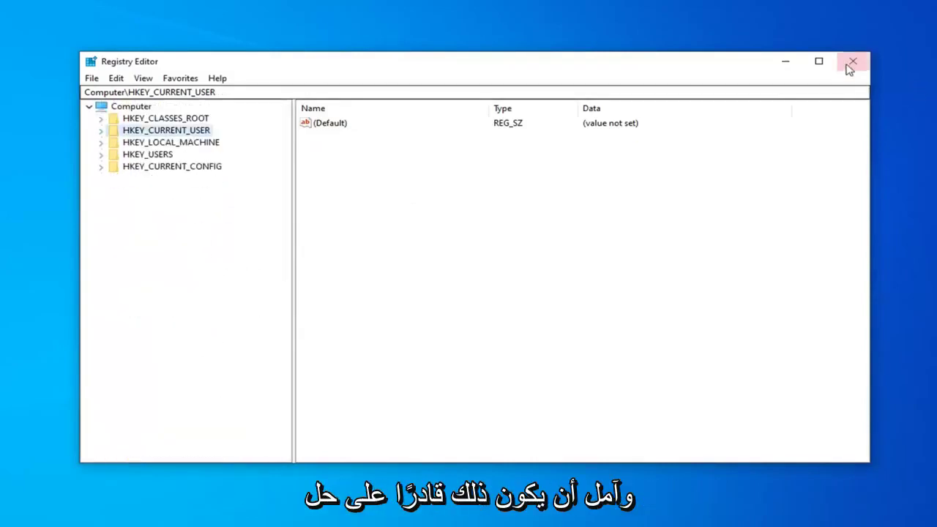
key(Left)
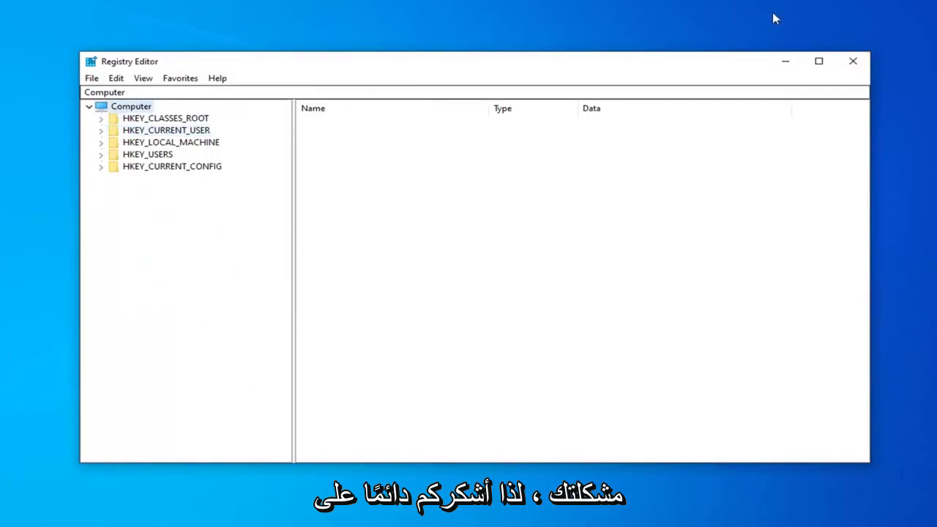
click(852, 61)
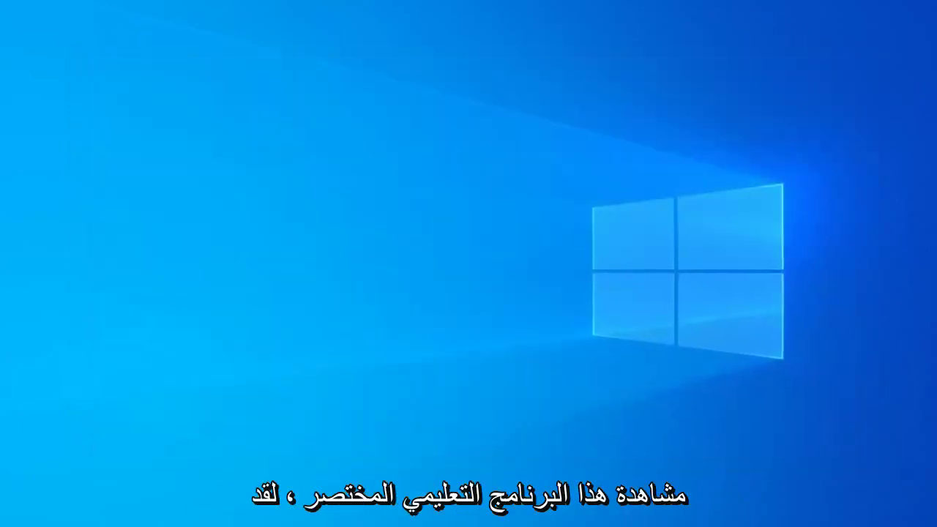